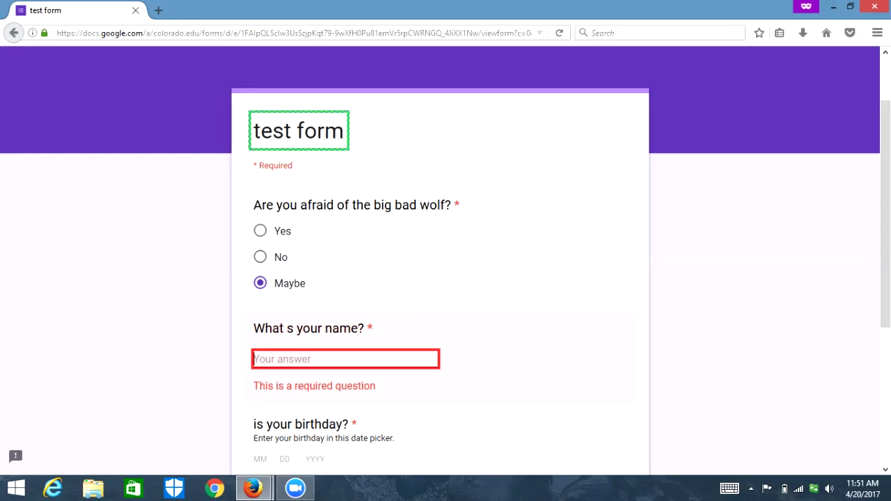
Reload the test form and discard the earlier answers, including Maybe, via Leave Page
{"action": "key", "text": "F5"}
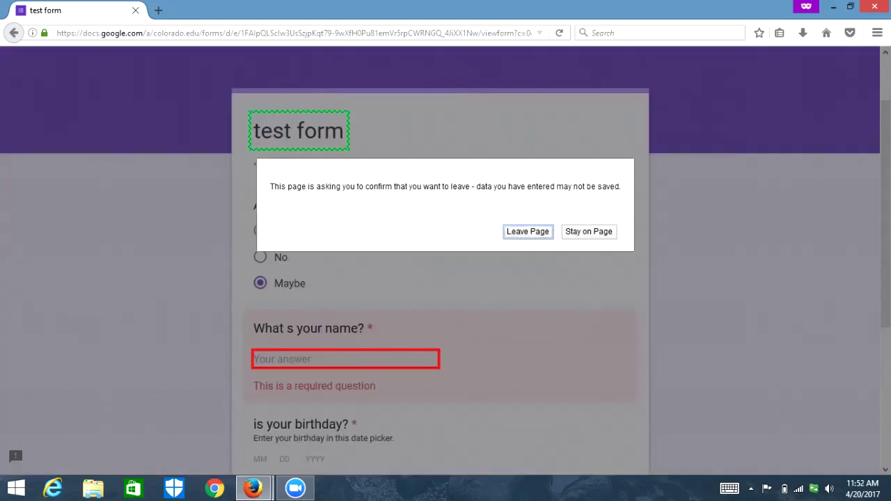
{"action": "key", "text": "Tab"}
{"action": "key", "text": "Tab"}
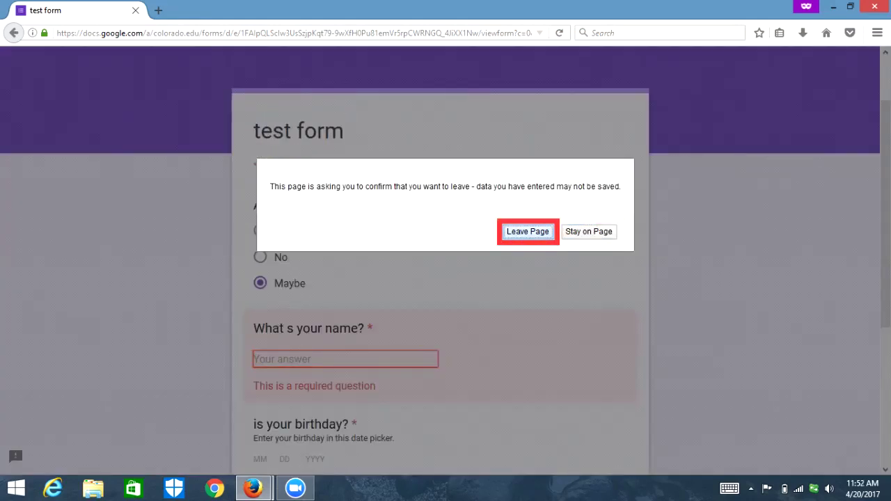
{"action": "key", "text": "Return"}
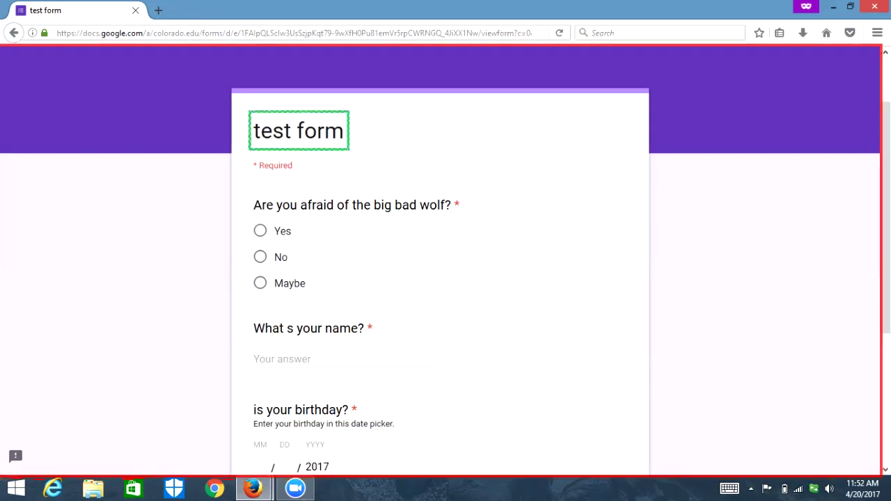
Submit the blank test form to trigger the required-question warnings on every question
{"action": "key", "text": "h"}
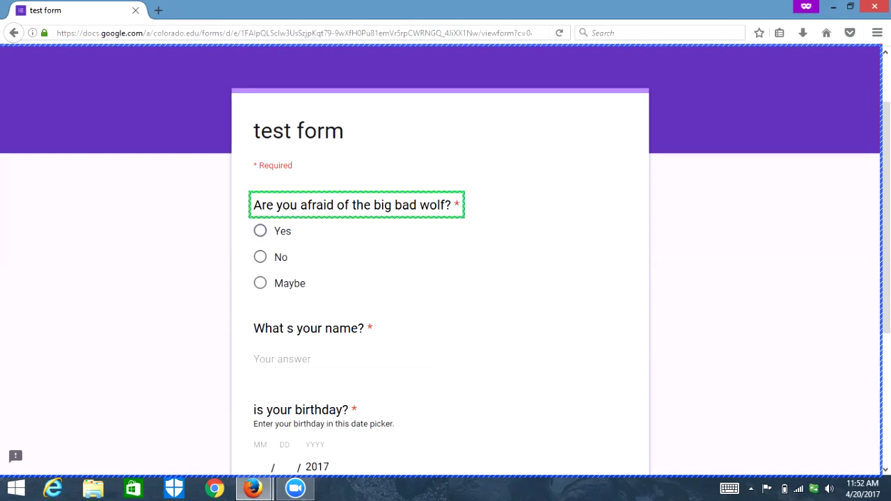
{"action": "key", "text": "Tab"}
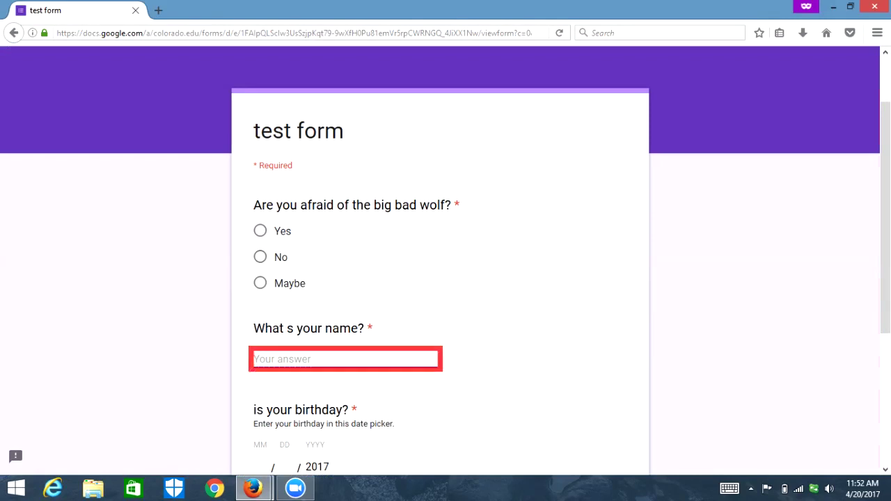
{"action": "key", "text": "Tab"}
{"action": "key", "text": "Tab"}
{"action": "key", "text": "Return"}
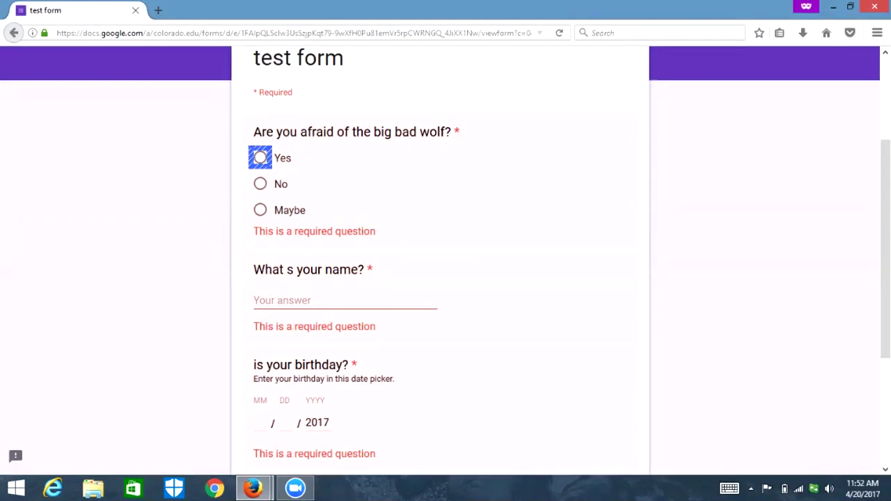
Answer Yes to the big bad wolf question
{"action": "key", "text": "Tab"}
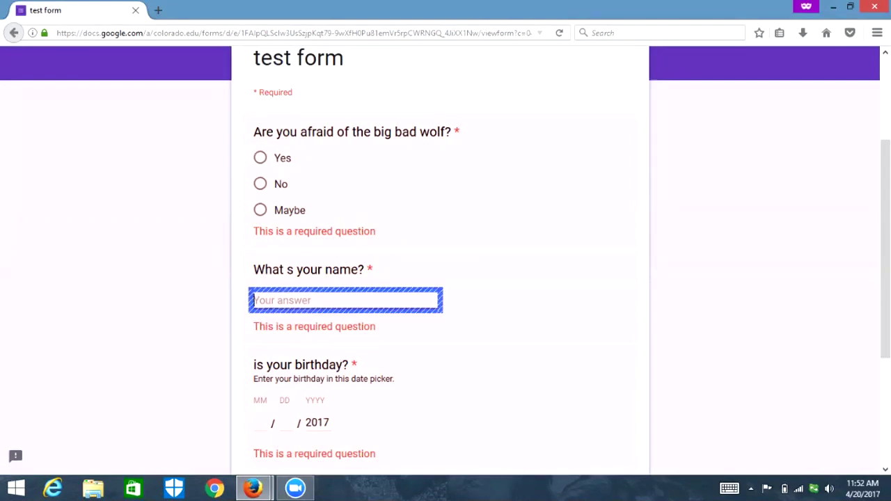
{"action": "key", "text": "shift+Tab"}
{"action": "key", "text": "Down"}
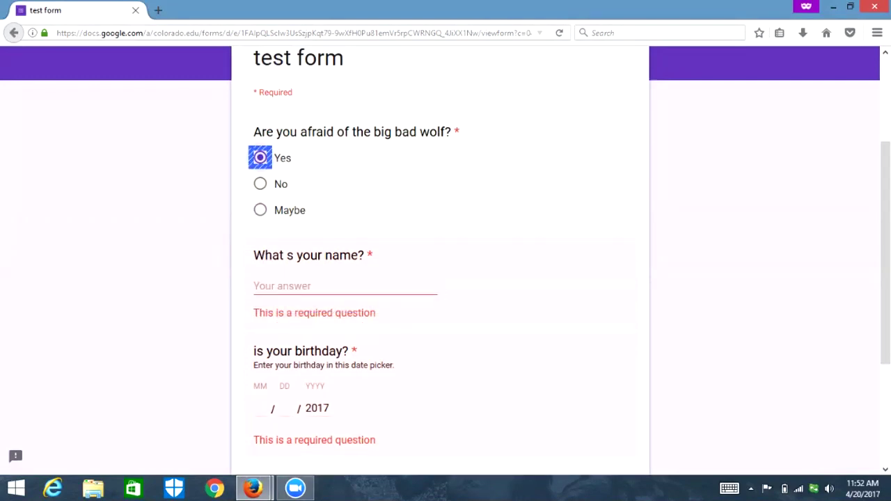
Enter 'bob joe' as the name answer
{"action": "key", "text": "Tab"}
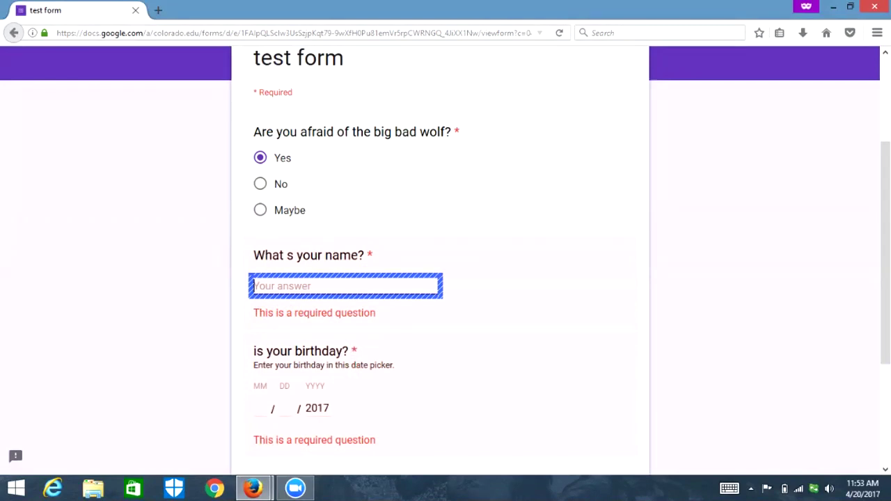
{"action": "type", "text": "b"}
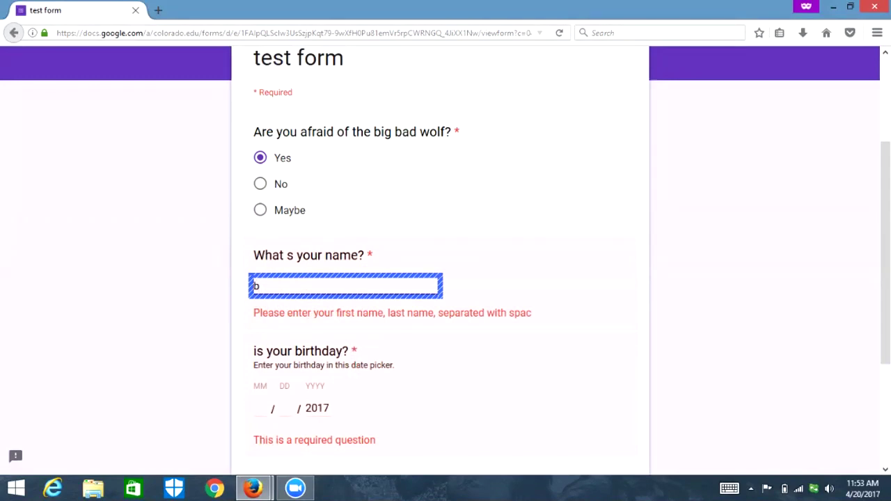
{"action": "type", "text": "o"}
{"action": "type", "text": "b "}
{"action": "type", "text": "j"}
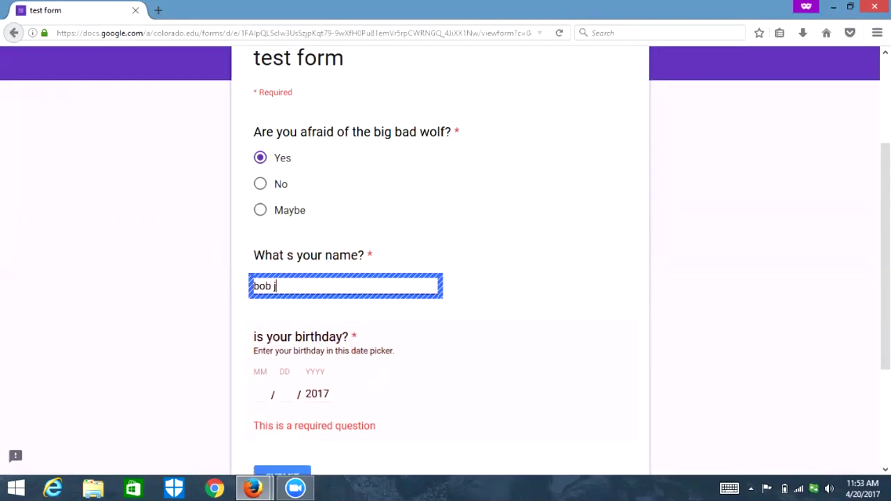
{"action": "type", "text": "oe"}
Clear 'bob joe' from the name field and type 'john smith' instead
{"action": "key", "text": "ctrl+a"}
{"action": "key", "text": "BackSpace"}
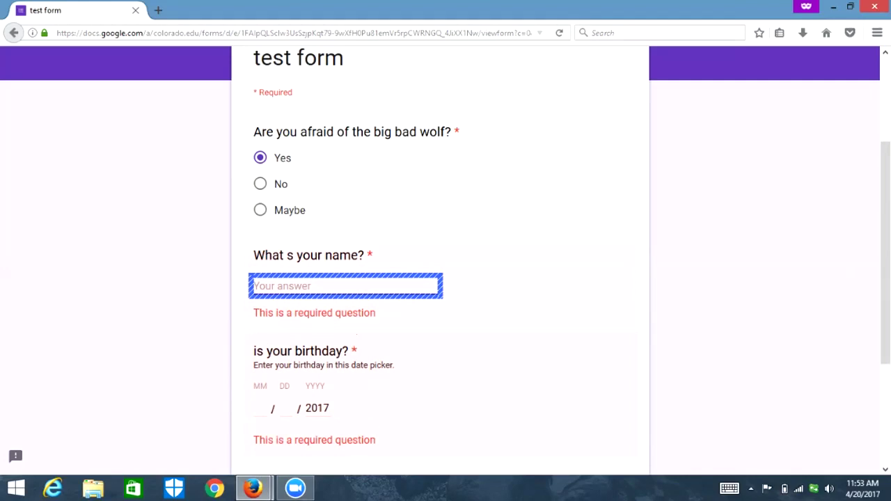
{"action": "type", "text": "john"}
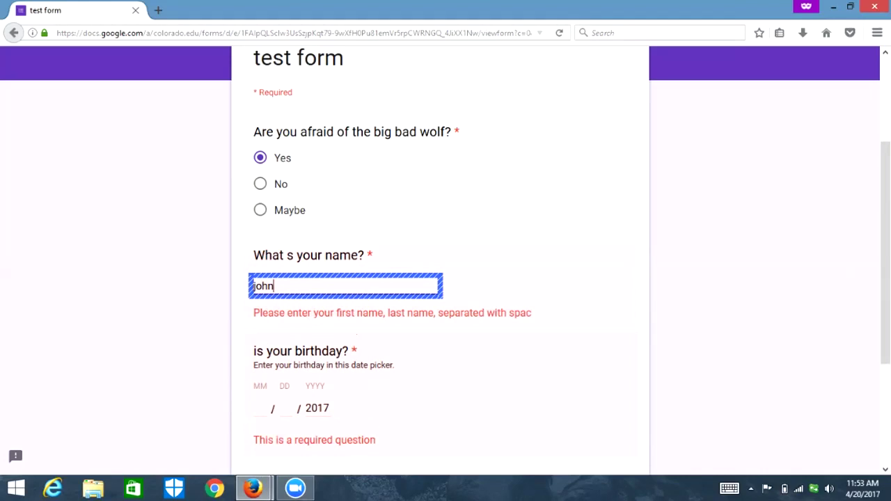
{"action": "key", "text": "Tab"}
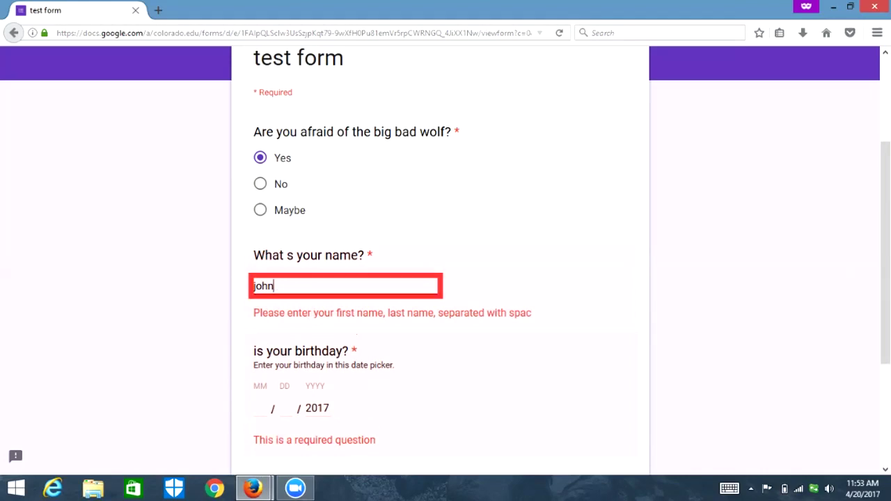
{"action": "key", "text": "Down"}
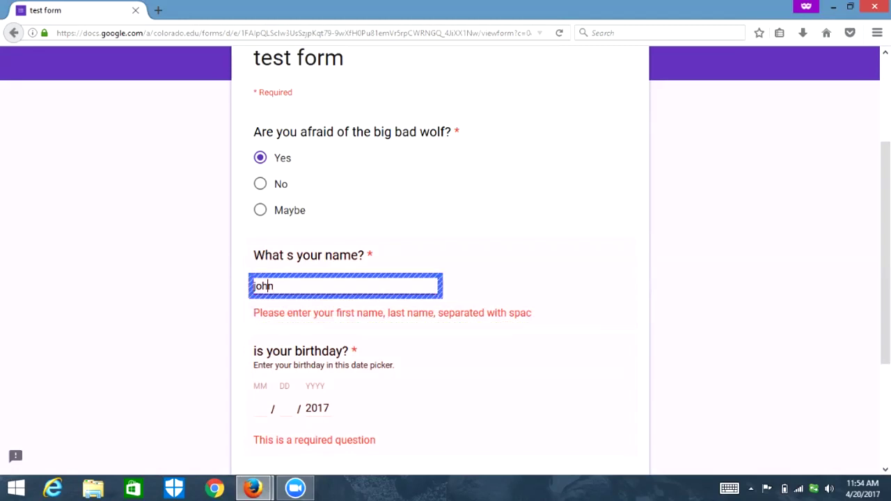
{"action": "key", "text": "Left"}
{"action": "key", "text": "End"}
{"action": "key", "text": "Left"}
{"action": "key", "text": "Left"}
{"action": "key", "text": "Right"}
{"action": "key", "text": "Right"}
{"action": "type", "text": "smi"}
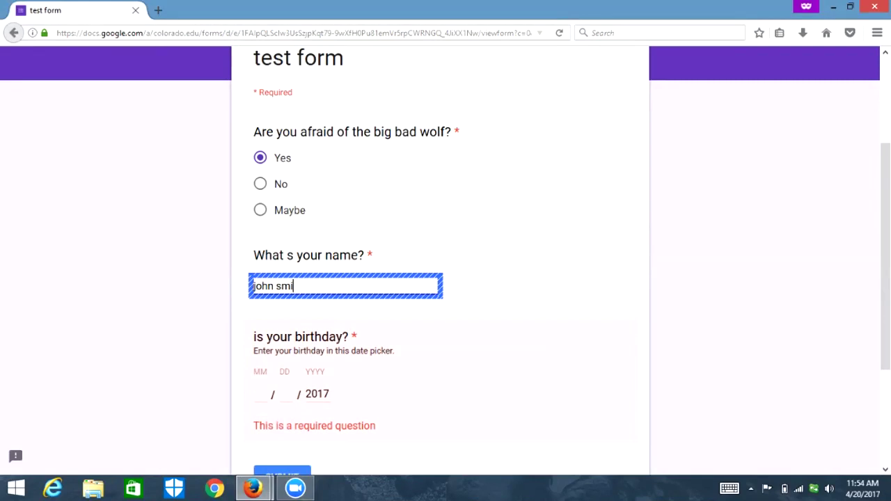
{"action": "type", "text": "th"}
{"action": "key", "text": "Tab"}
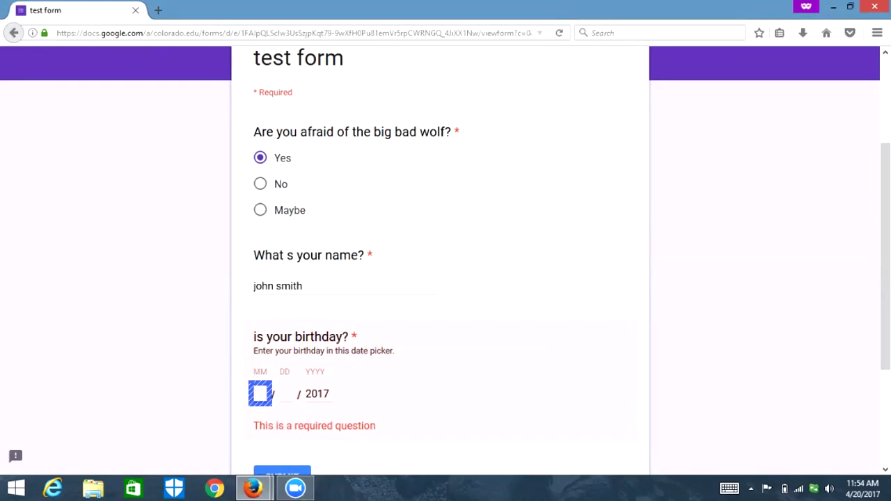
{"action": "key", "text": "Tab"}
{"action": "key", "text": "Tab"}
{"action": "key", "text": "Tab"}
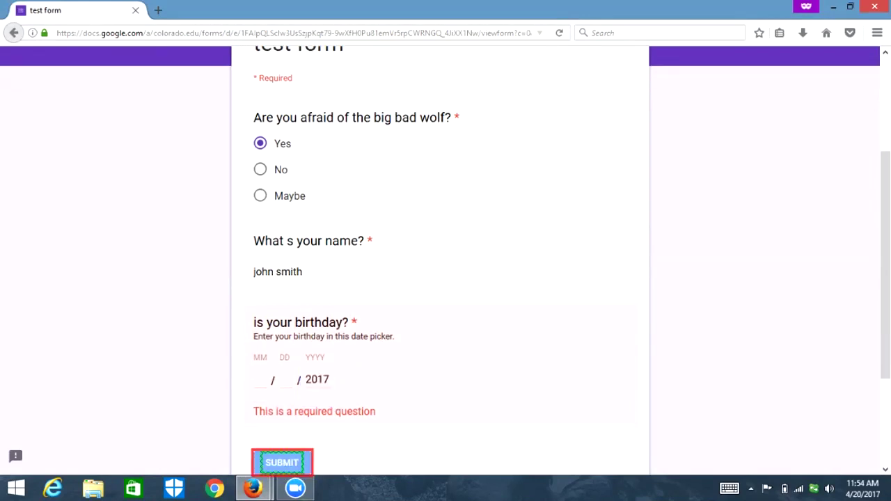
{"action": "key", "text": "Return"}
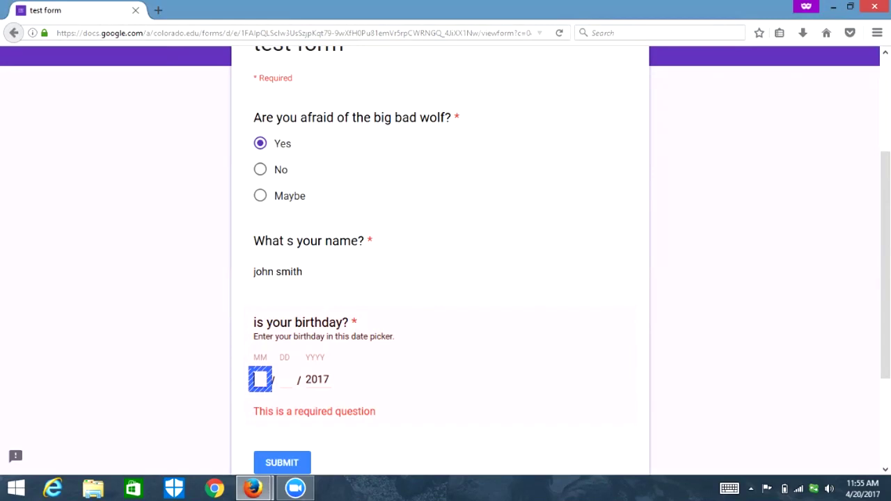
Set the birthday month to 04, day to 08 and year to 2016
{"action": "type", "text": "1"}
{"action": "type", "text": "3"}
{"action": "key", "text": "Up"}
{"action": "key", "text": "Tab"}
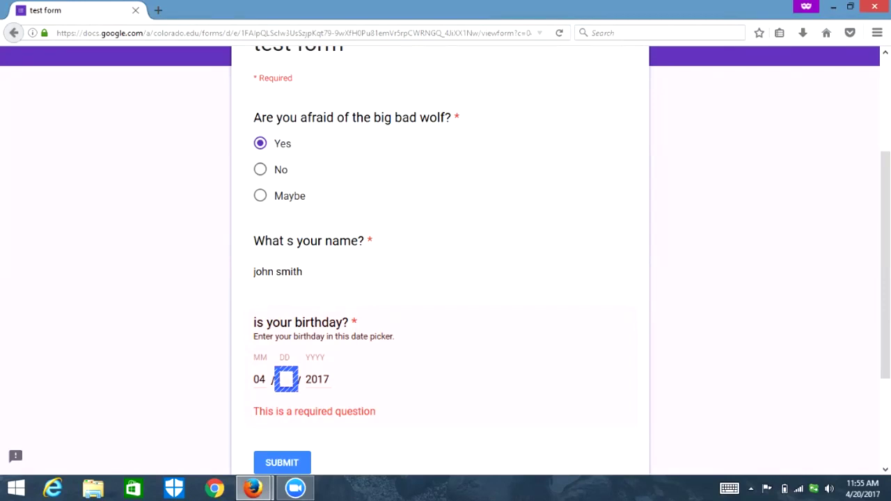
{"action": "type", "text": "02"}
{"action": "key", "text": "Up"}
{"action": "key", "text": "Up"}
{"action": "key", "text": "Up"}
{"action": "key", "text": "Up"}
{"action": "key", "text": "Up"}
{"action": "key", "text": "Up"}
{"action": "key", "text": "Tab"}
{"action": "key", "text": "Down"}
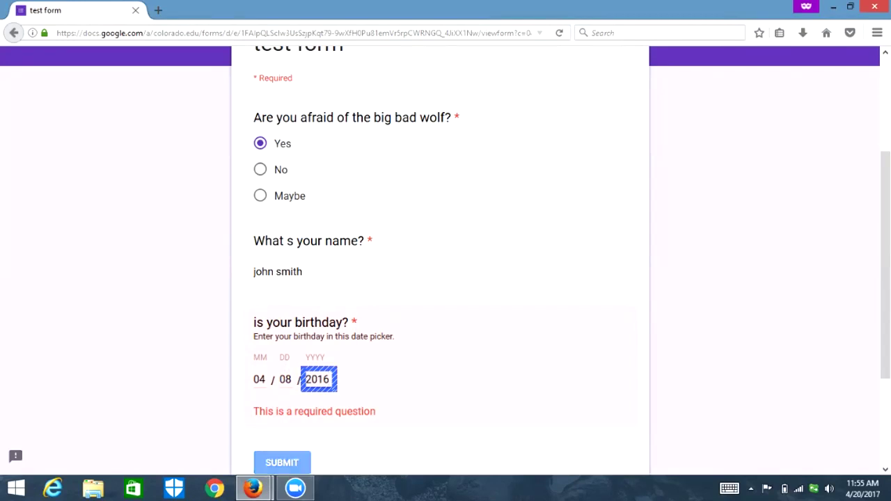
{"action": "key", "text": "Tab"}
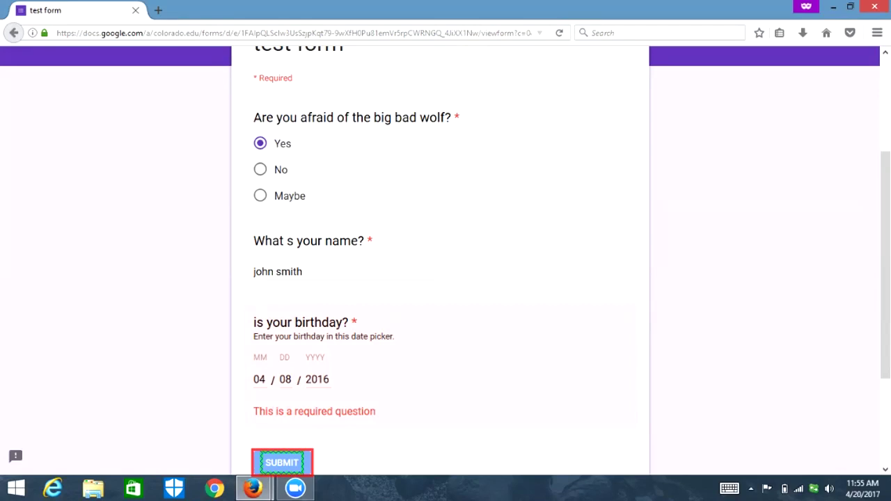
Retype day 08 and delete the 2016 year, leaving birthday 04/08 with no year
{"action": "key", "text": "Return"}
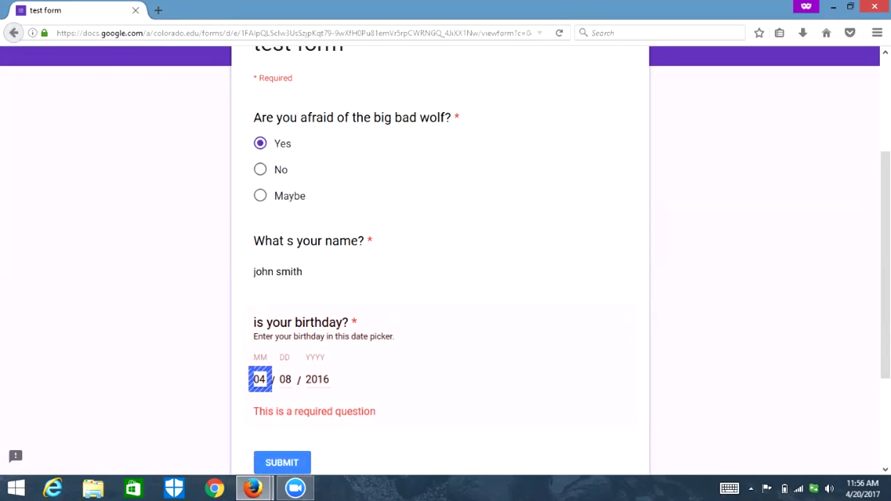
{"action": "key", "text": "Tab"}
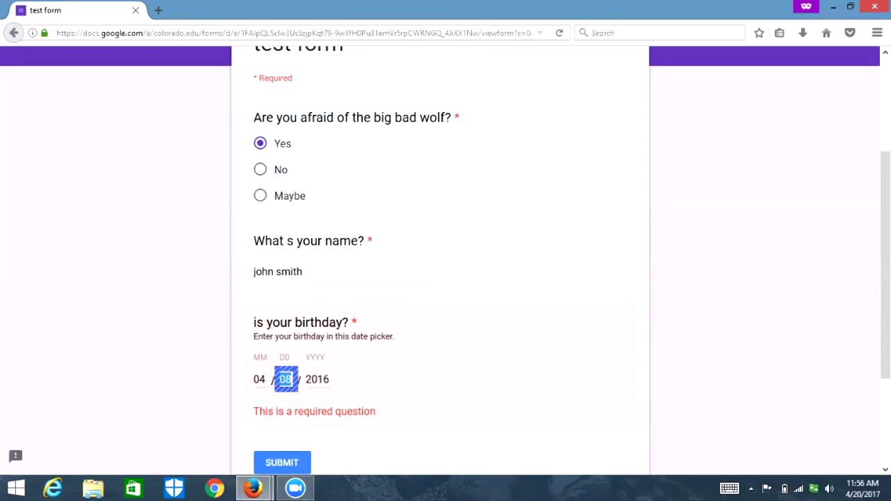
{"action": "key", "text": "Tab"}
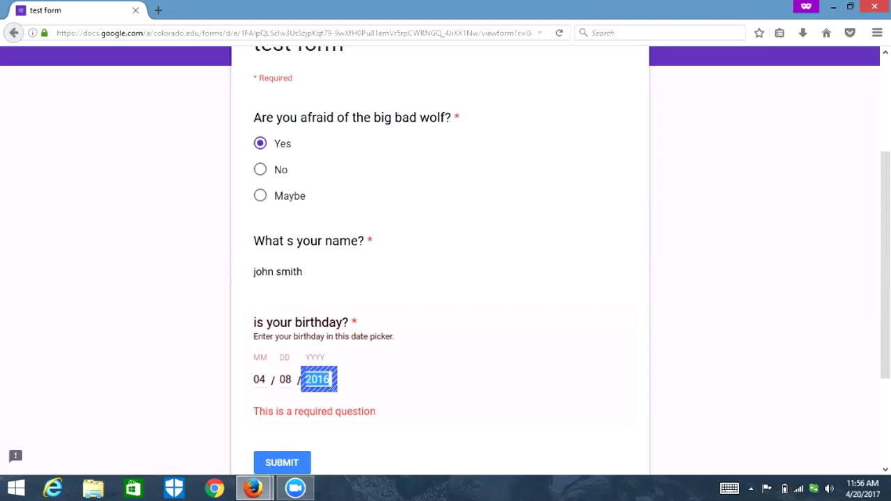
{"action": "key", "text": "Tab"}
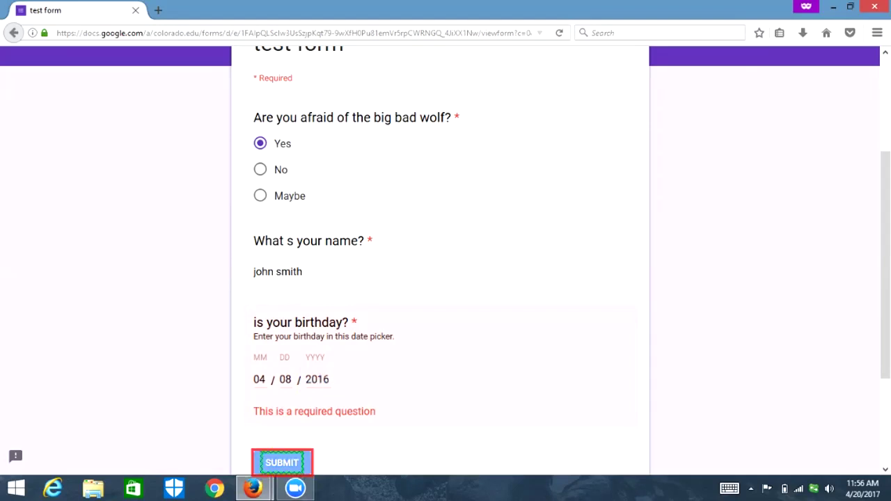
{"action": "key", "text": "shift+Tab"}
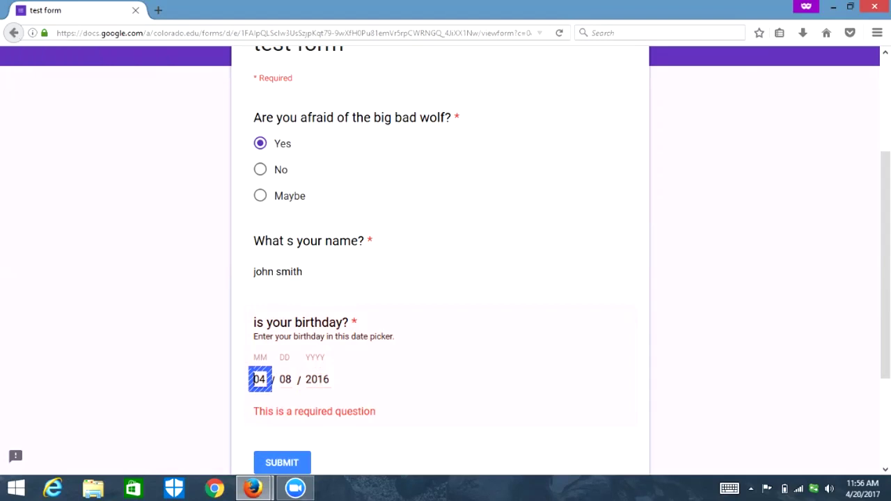
{"action": "key", "text": "Tab"}
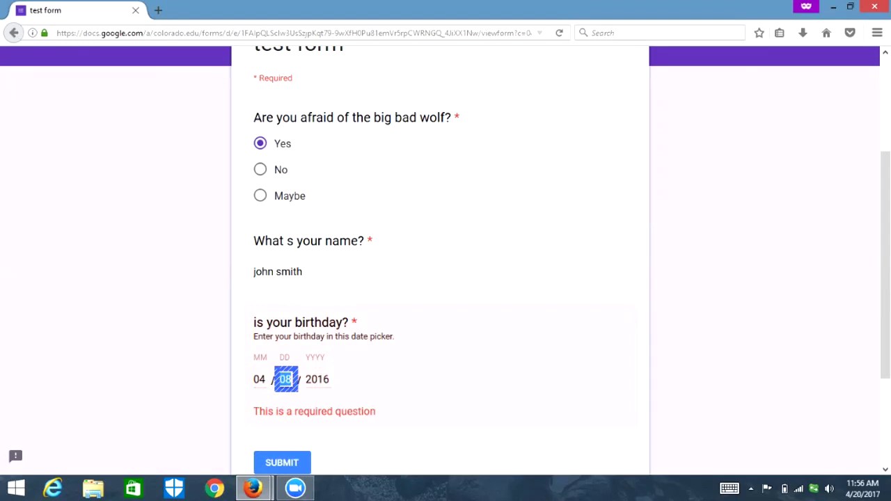
{"action": "type", "text": "0"}
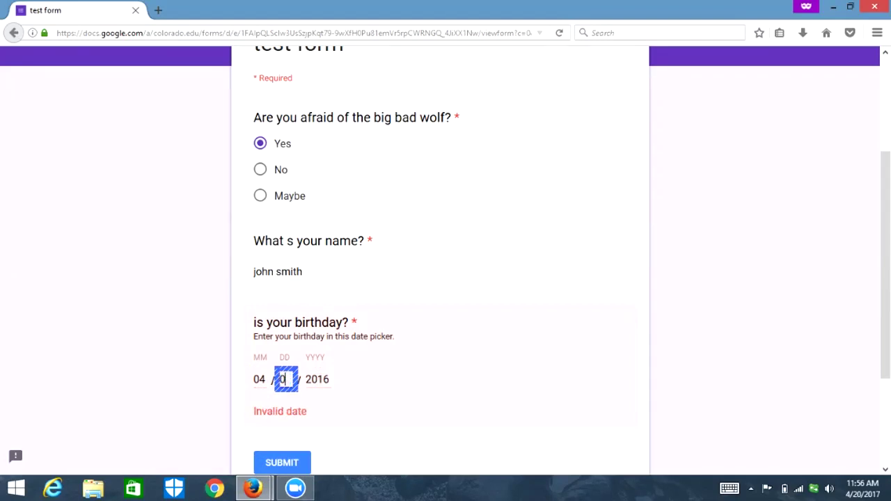
{"action": "type", "text": "8"}
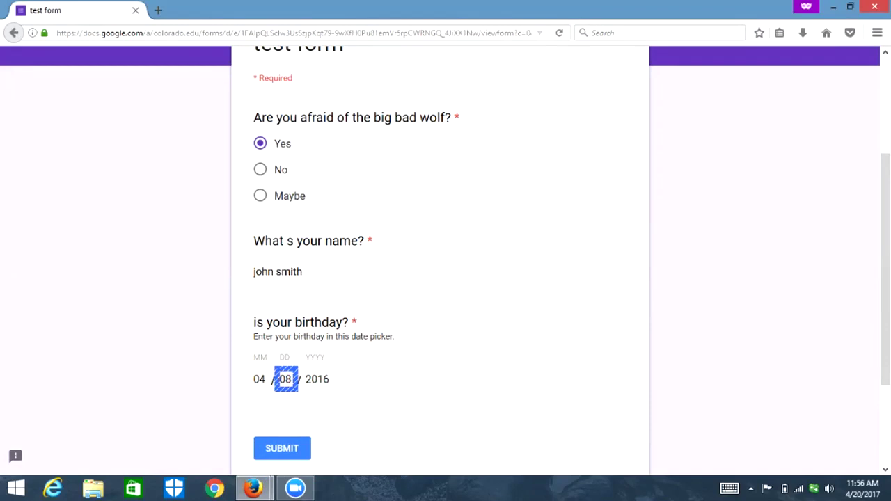
{"action": "key", "text": "Tab"}
{"action": "key", "text": "BackSpace"}
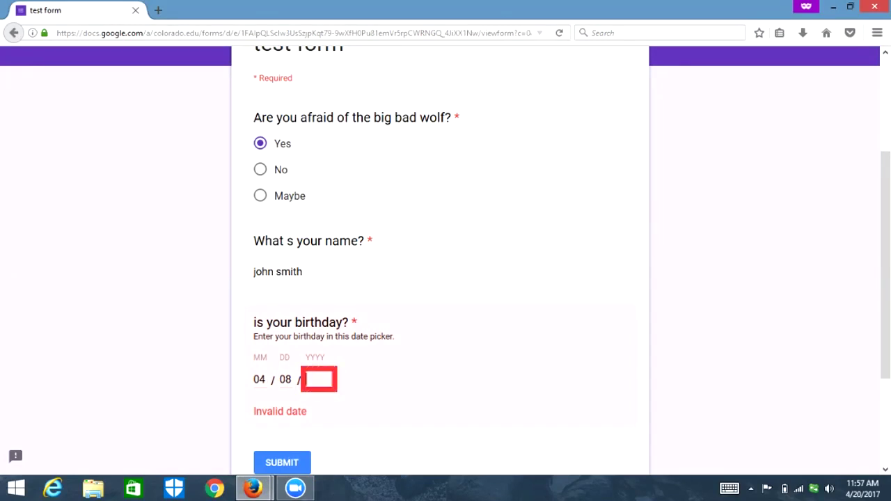
Enter 2000 as the birthday year and submit the completed form
{"action": "key", "text": "Tab"}
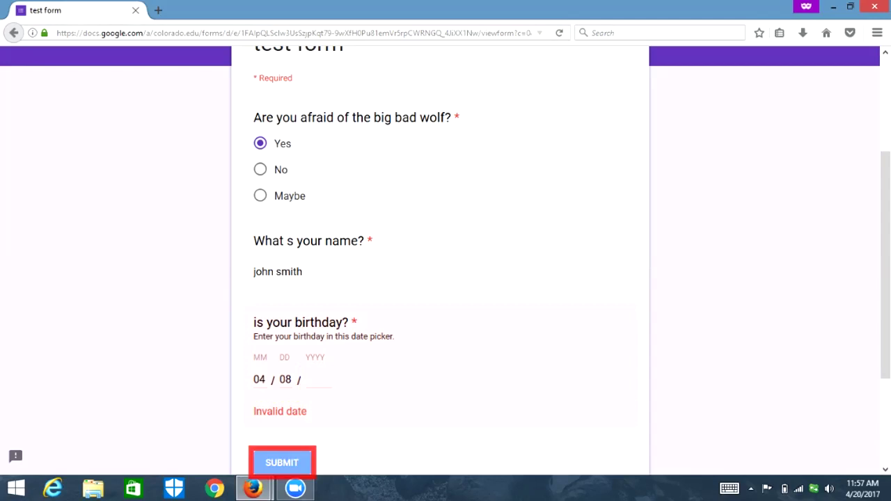
{"action": "key", "text": "Return"}
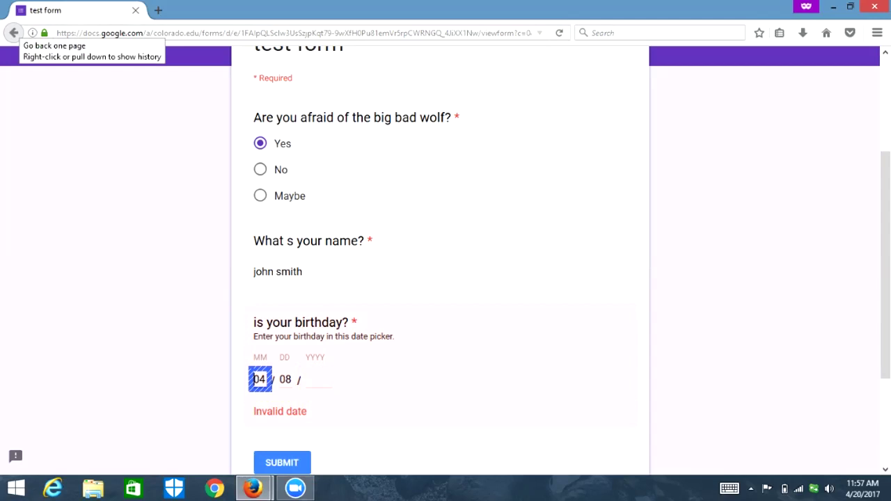
{"action": "key", "text": "Tab"}
{"action": "key", "text": "Tab"}
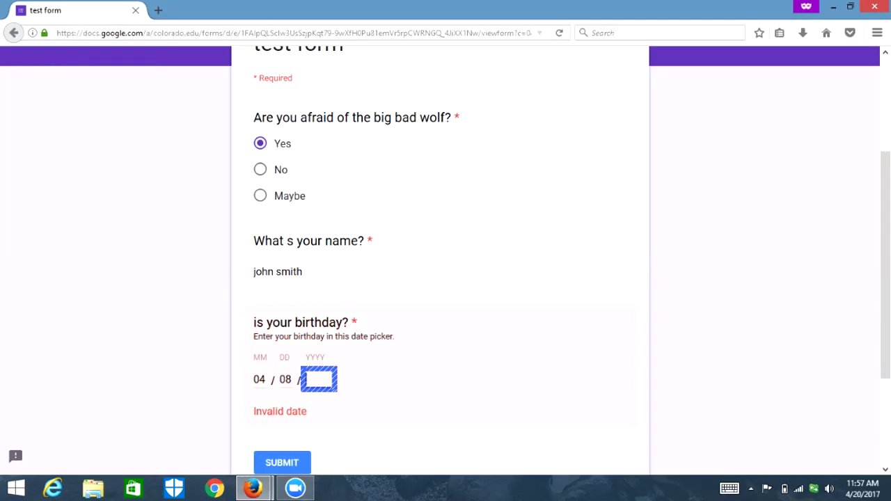
{"action": "type", "text": "2"}
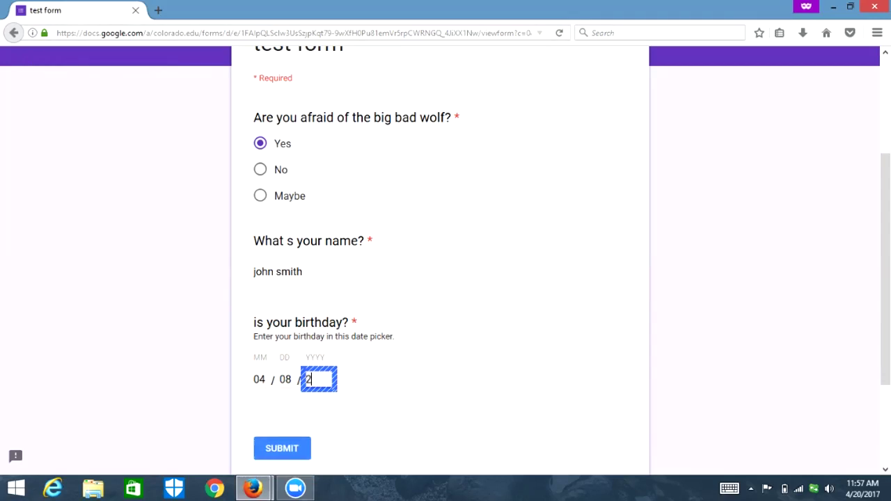
{"action": "type", "text": "000"}
{"action": "key", "text": "Tab"}
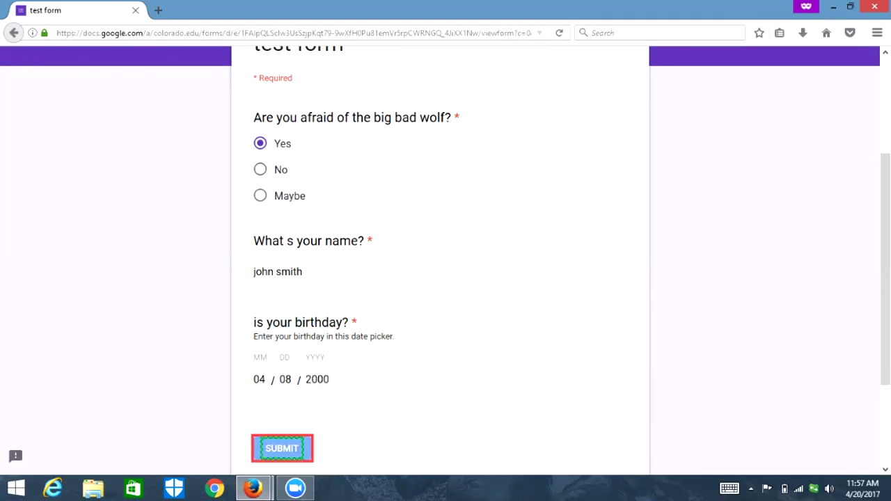
{"action": "key", "text": "Return"}
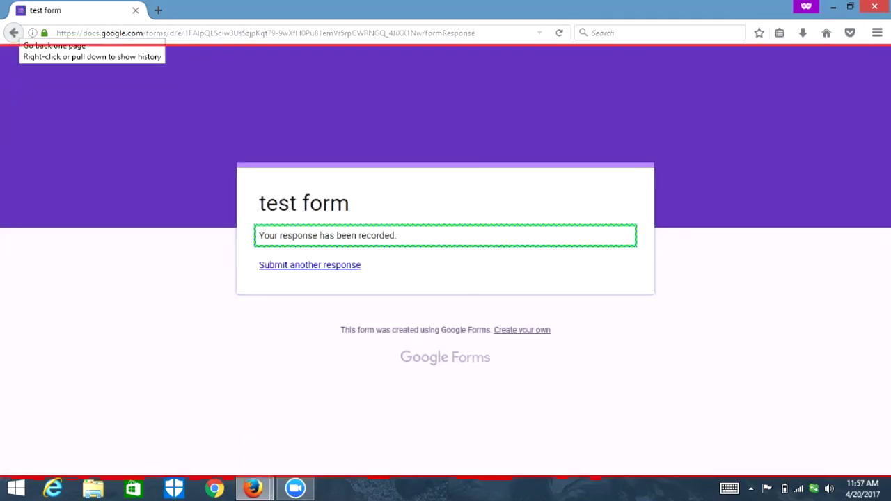
{"action": "key", "text": "Tab"}
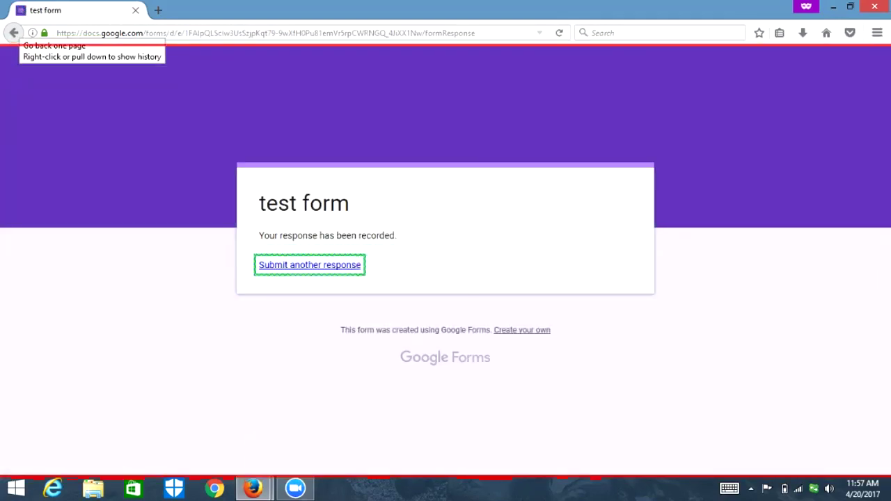